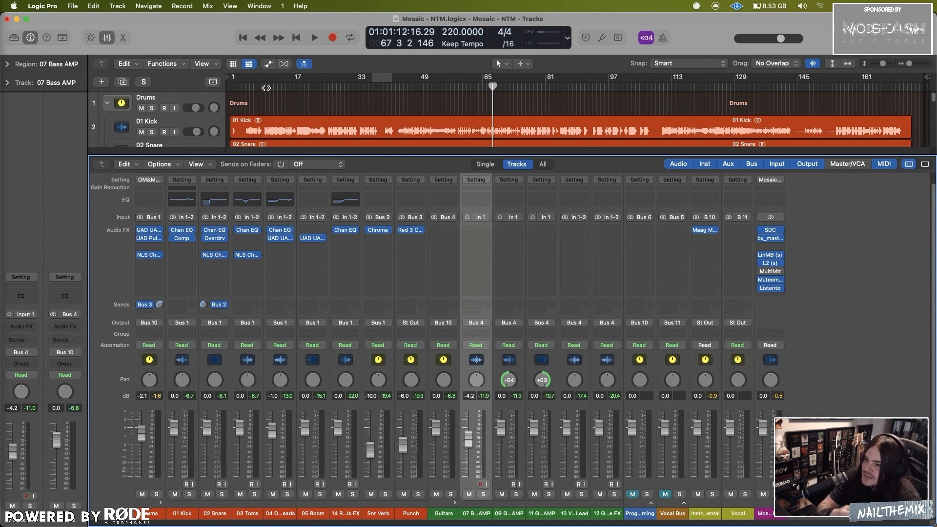
- Solo the Drums stack and the 07 Bass AMP channel, and play them together from around bar 67
left_click(156, 494)
left_click(483, 494)
key("space")
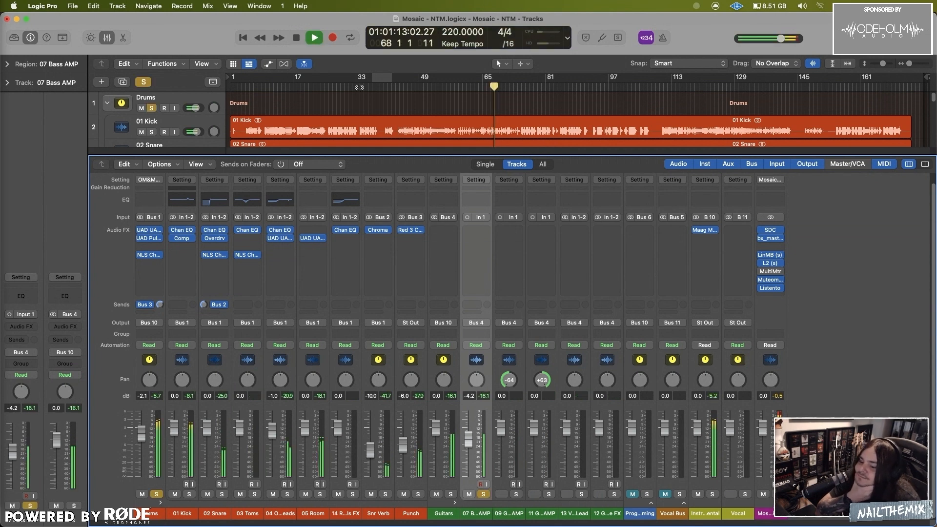
left_click(483, 494)
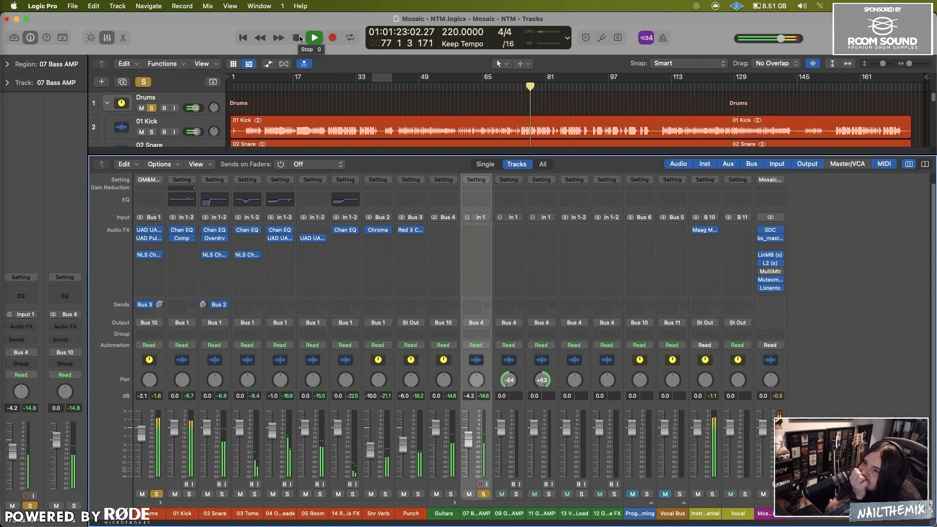
- Insert a Channel EQ on 07 Bass AMP and cut 196 Hz by 2.6 dB with a Q of 3.10
left_click(475, 199)
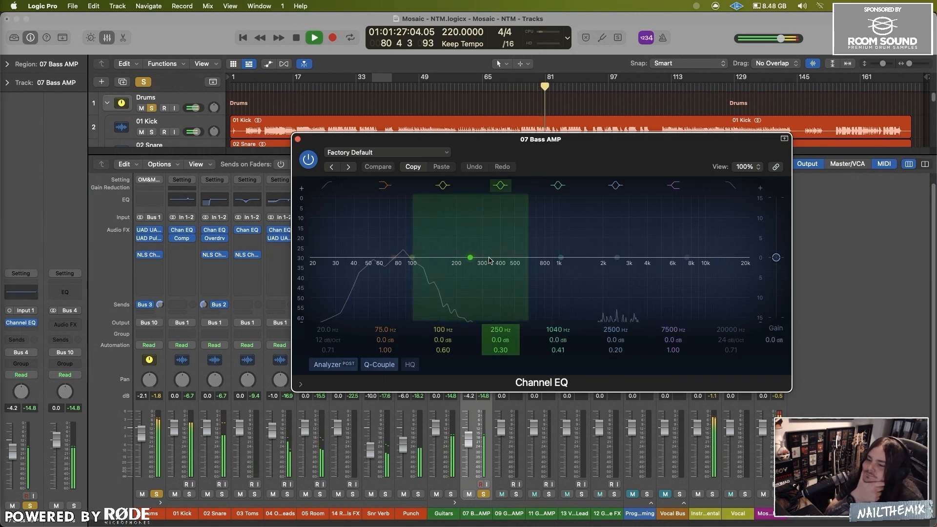
left_click(298, 39)
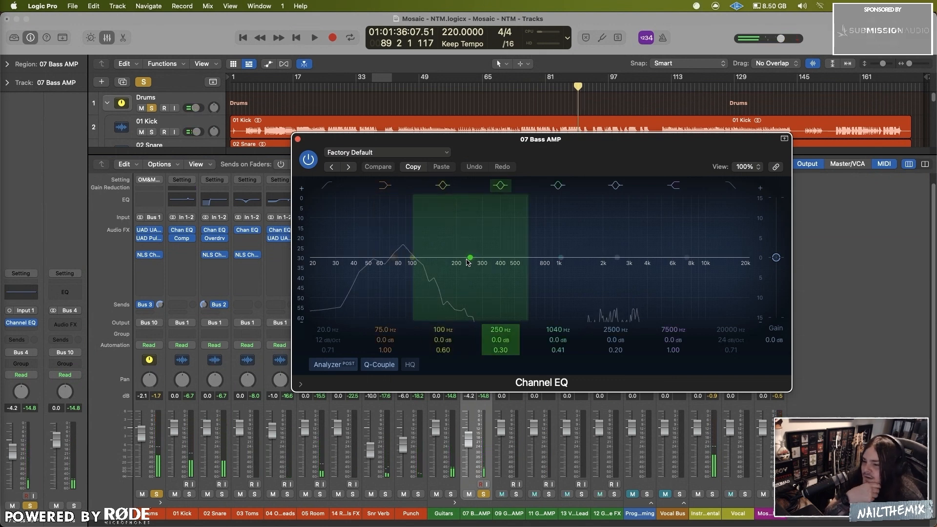
left_click_drag(472, 261, 453, 258)
left_click_drag(504, 353, 473, 271)
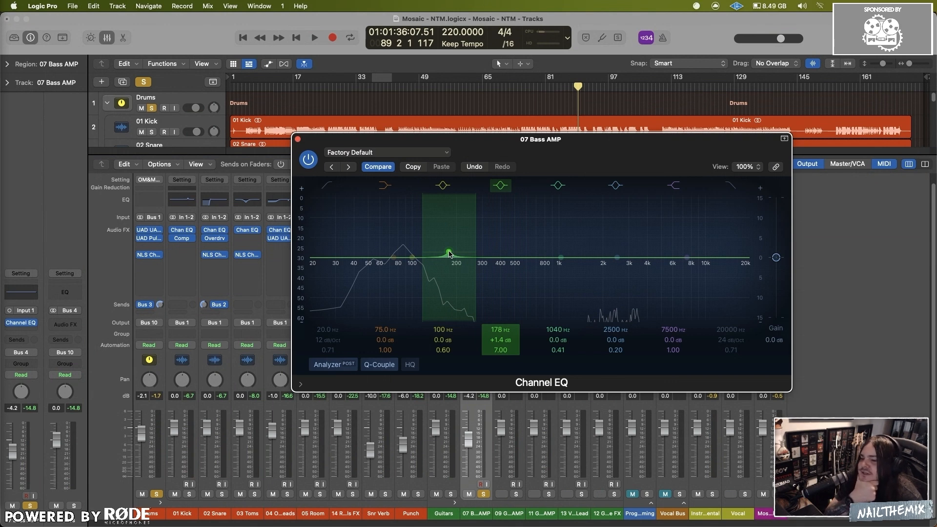
left_click_drag(448, 253, 451, 272)
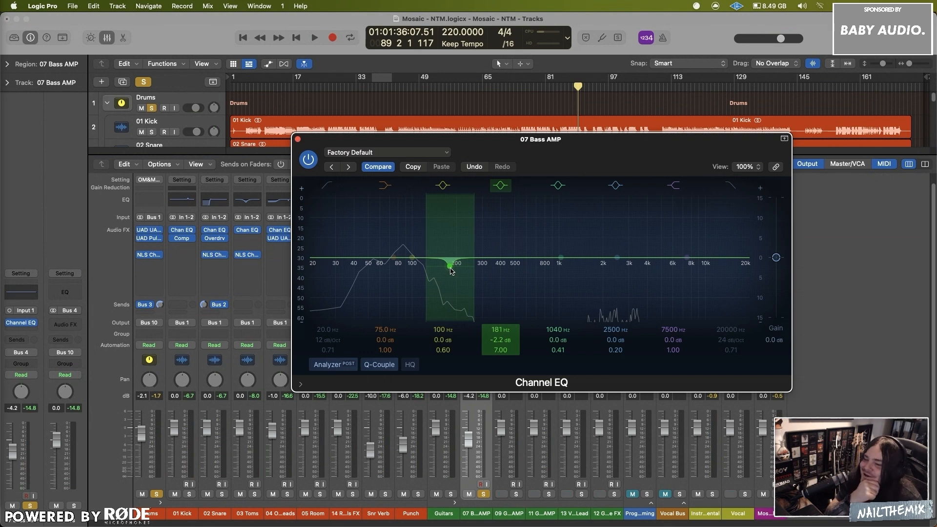
left_click_drag(450, 269, 456, 269)
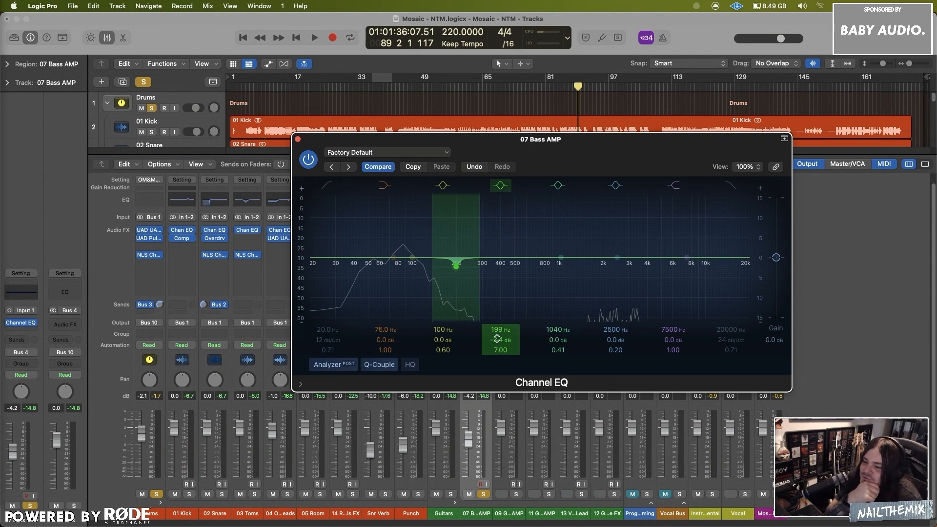
left_click_drag(497, 338, 500, 359)
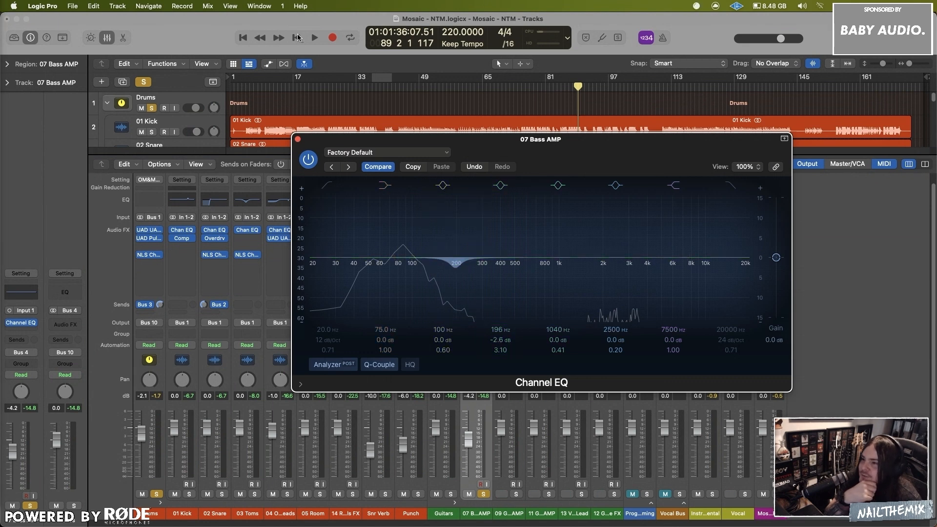
- Play the soloed tracks and refine the low-mid cut to 185 Hz at -2.9 dB
left_click(315, 39)
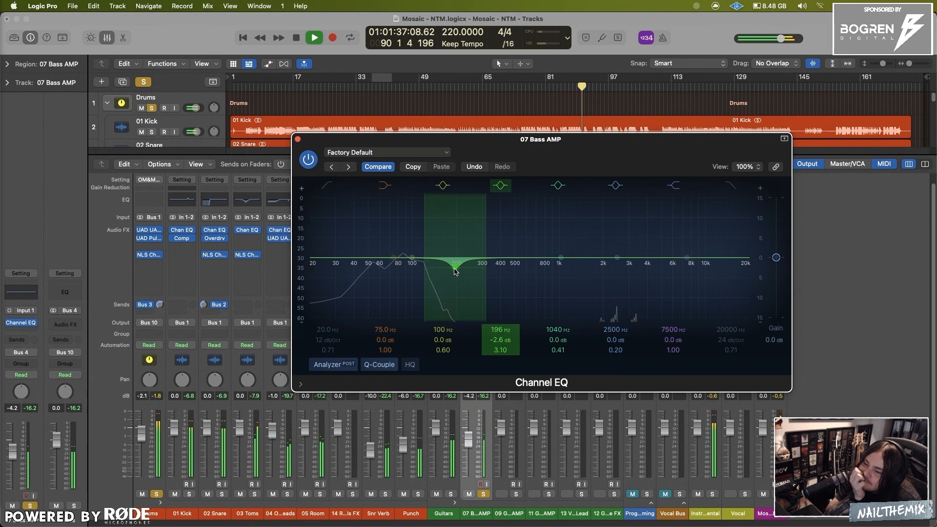
mouse_move(455, 271)
left_mouse_down()
mouse_move(452, 240)
mouse_move(451, 270)
left_mouse_up()
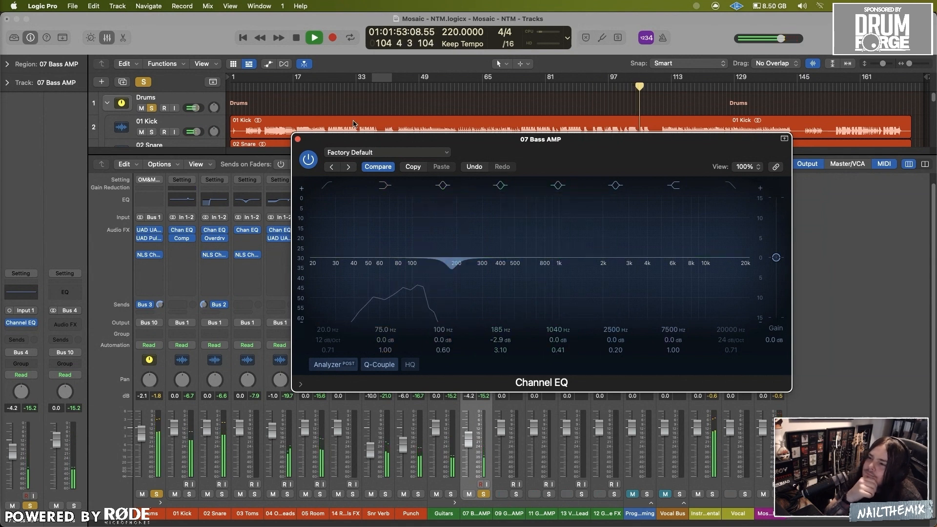
left_click(296, 37)
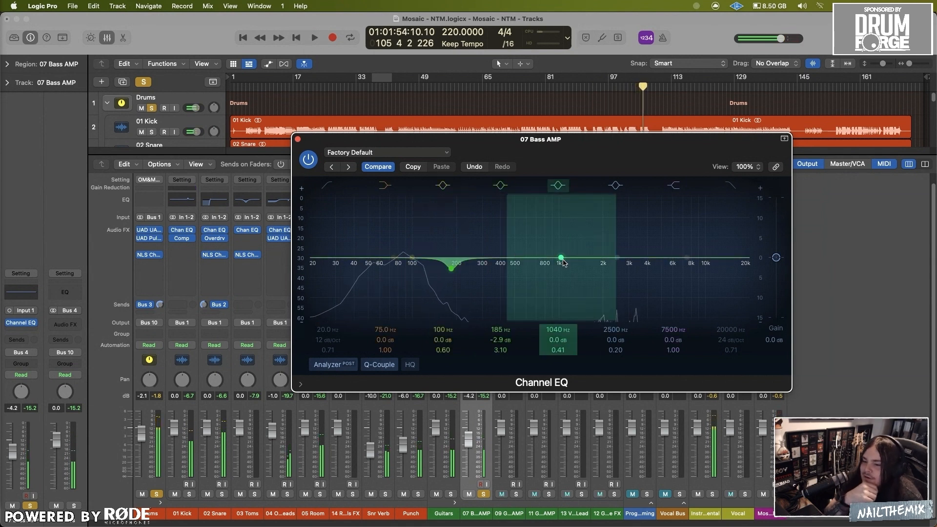
- Move the 1040 Hz band to 510 Hz with a +2.3 dB boost and a Q of 1.50, and audition it
left_click_drag(561, 258, 523, 263)
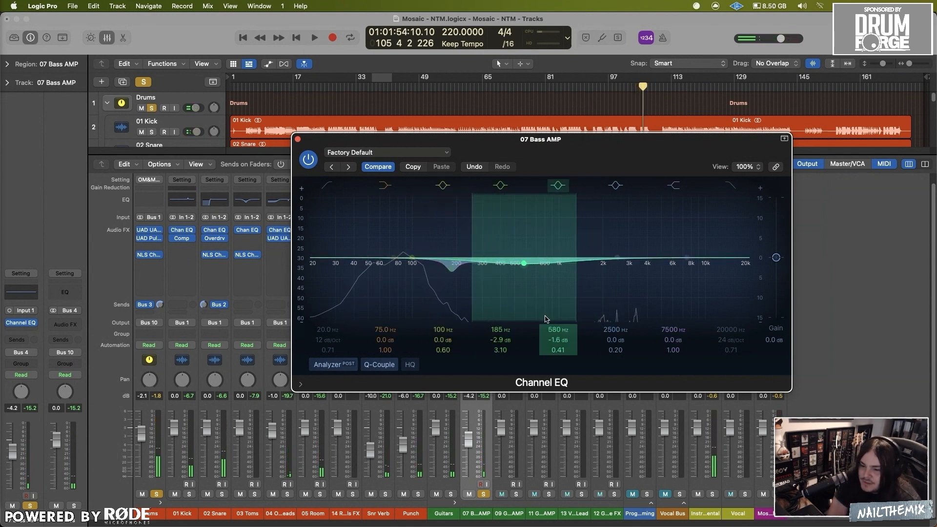
left_click_drag(551, 348, 552, 343)
left_click_drag(526, 267, 516, 248)
left_click(314, 38)
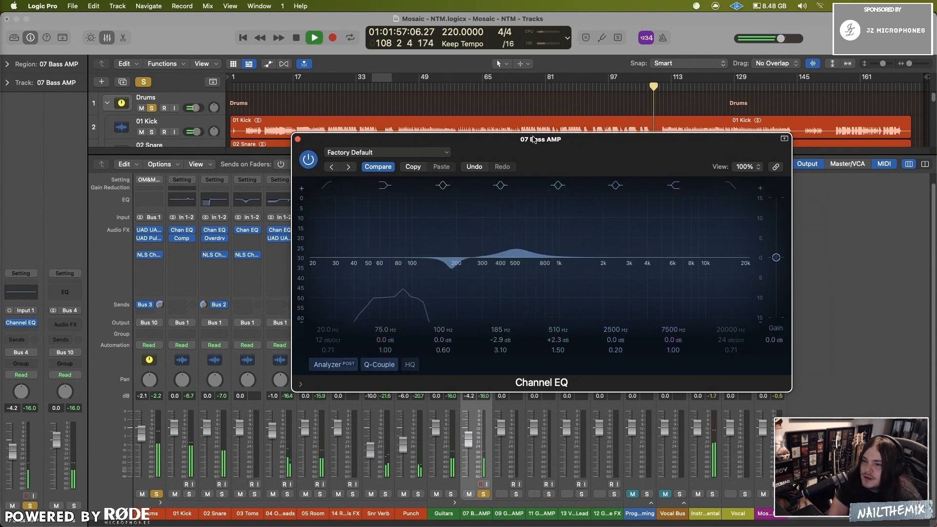
- Replay from around bar 74 and turn the midrange boost into a -3.4 dB cut at 505 Hz
mouse_move(517, 140)
left_mouse_down()
mouse_move(524, 168)
mouse_move(524, 150)
left_mouse_up()
left_click(522, 87)
left_click_drag(518, 272, 521, 290)
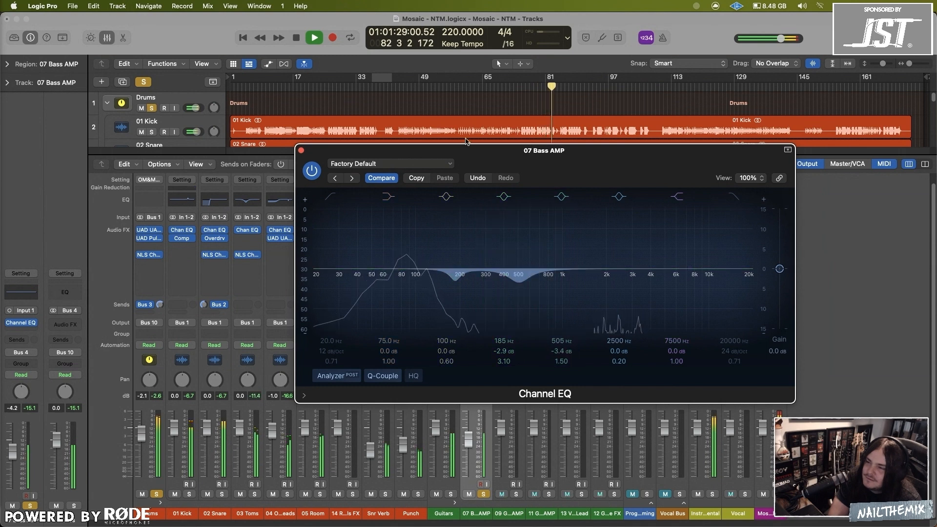
left_click(297, 38)
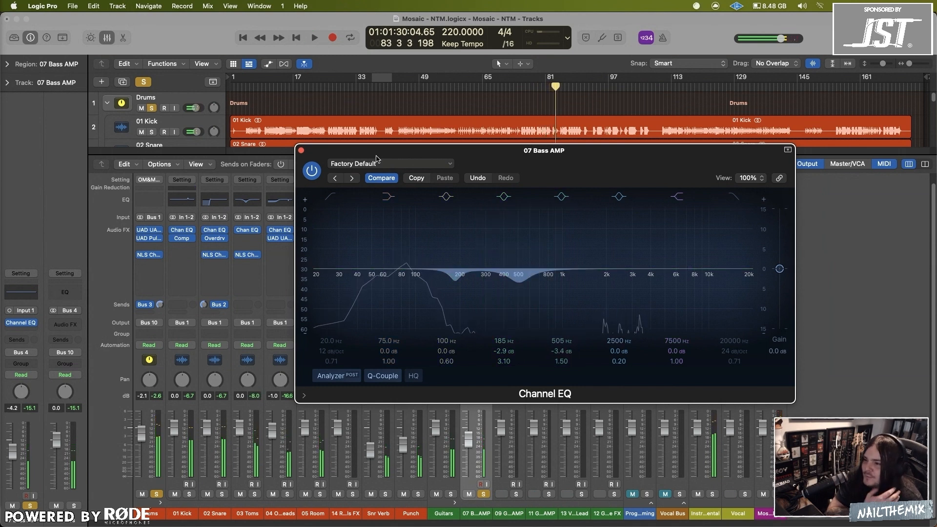
- Narrow the 2500 Hz band to a Q of 80.0 and play with the drums excluded from the solo
left_click_drag(376, 159, 360, 167)
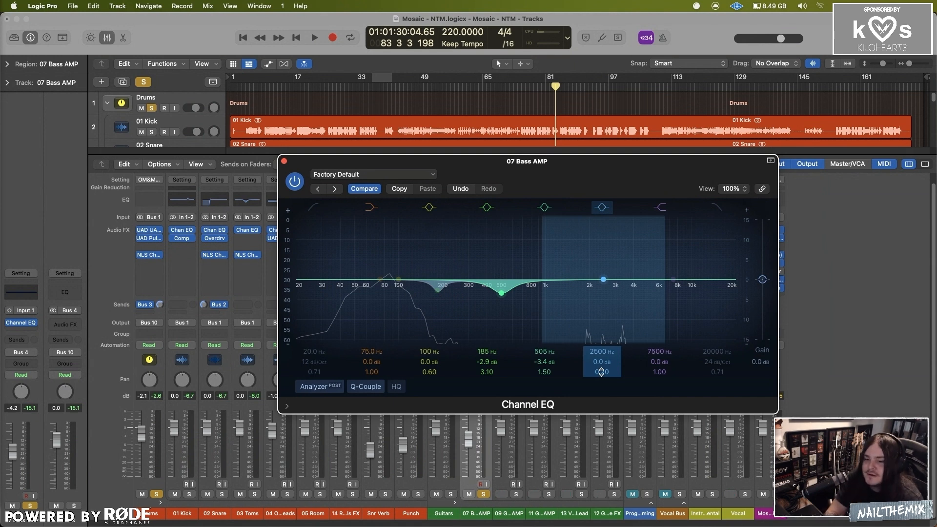
left_click_drag(601, 371, 601, 322)
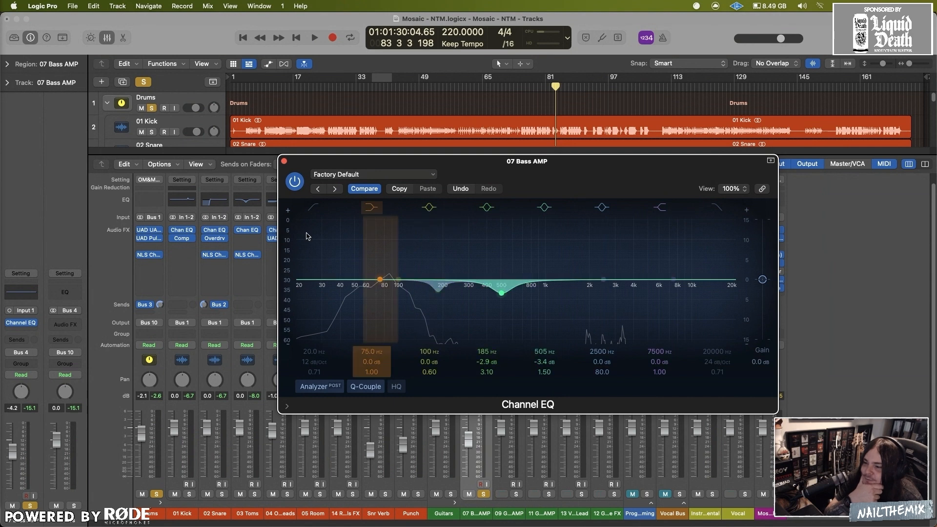
left_click(149, 86)
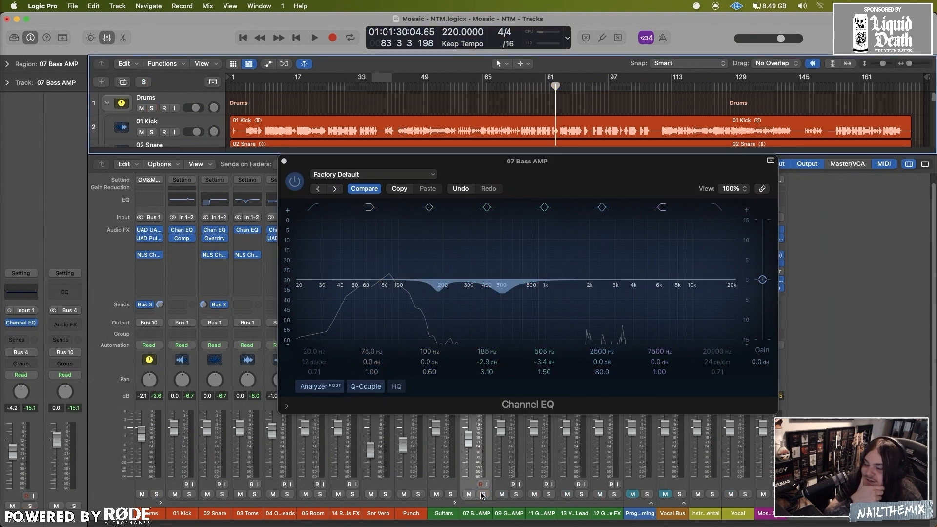
left_click(148, 85)
left_click(315, 38)
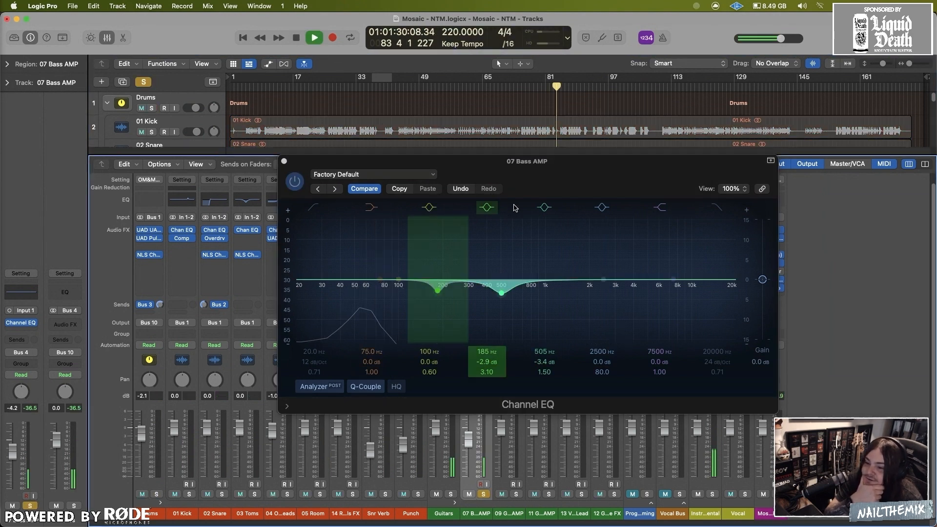
- Boost the 2500 Hz band strongly, widen its Q to 9.60 and sweep it down to 1960 Hz
left_click_drag(602, 279, 611, 229)
left_click_drag(602, 372, 601, 400)
left_click_drag(610, 239, 589, 227)
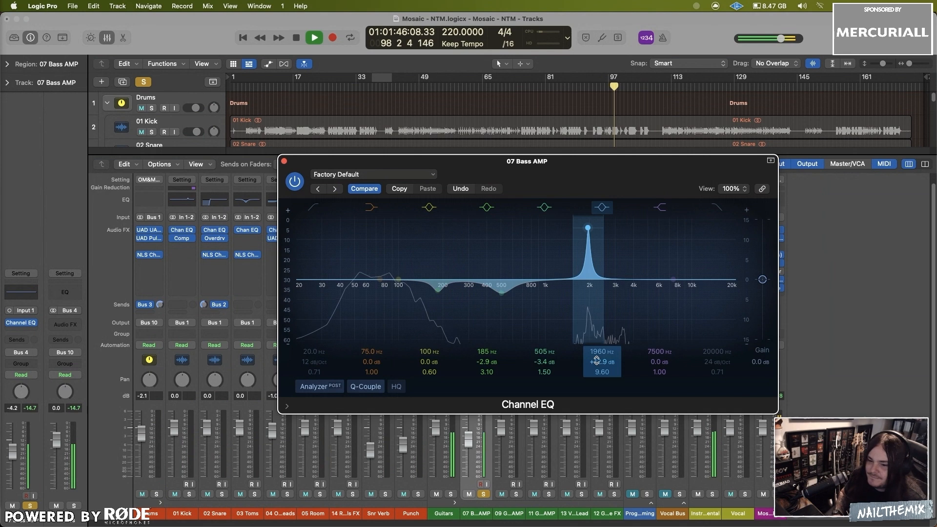
- Reduce the 1960 Hz boost to +3.6 dB and resume playback
key("space")
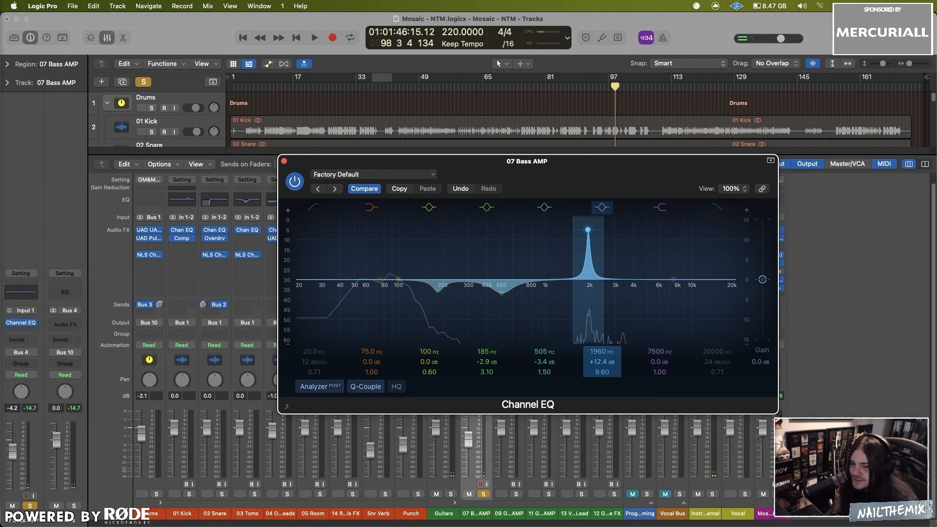
mouse_move(596, 361)
left_mouse_down()
mouse_move(600, 377)
mouse_move(600, 360)
left_mouse_up()
key("space")
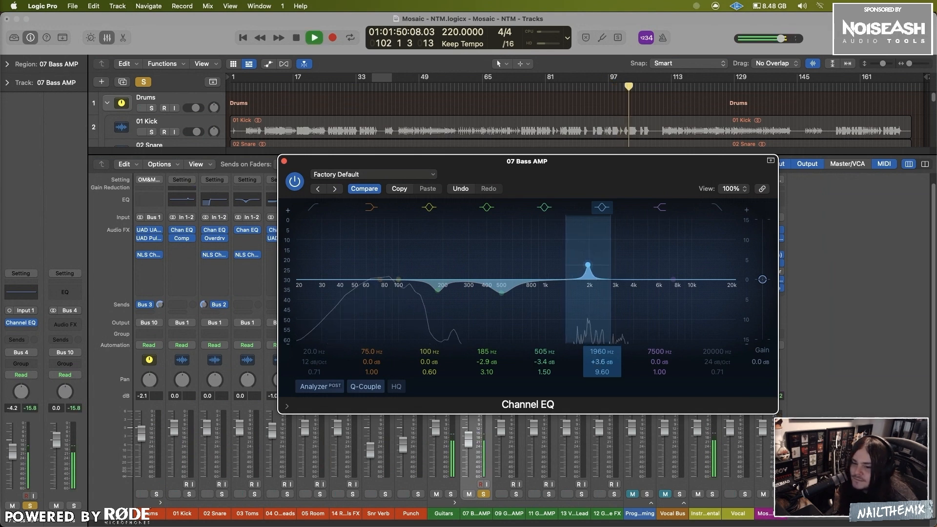
- Clear the solos to hear the bass in the full mix, stop playback and close the Channel EQ
left_click(431, 131)
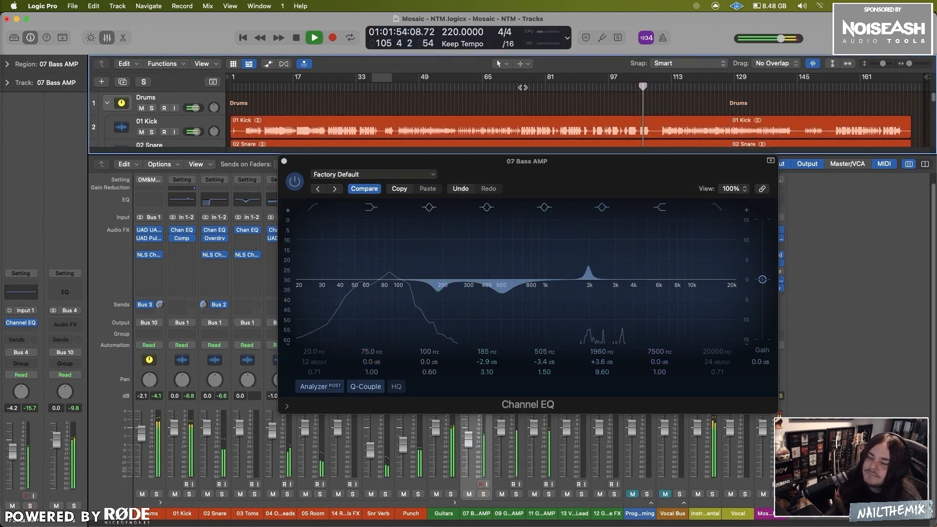
left_click(296, 39)
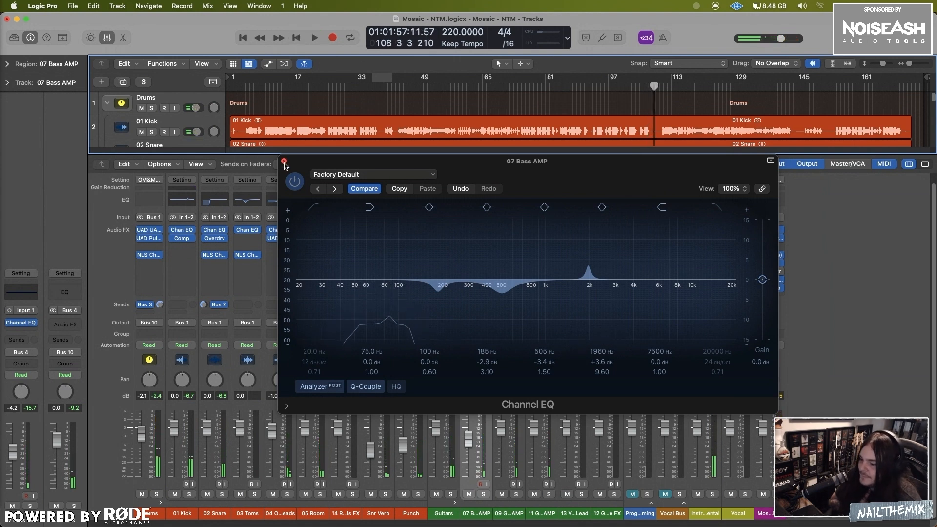
left_click(284, 161)
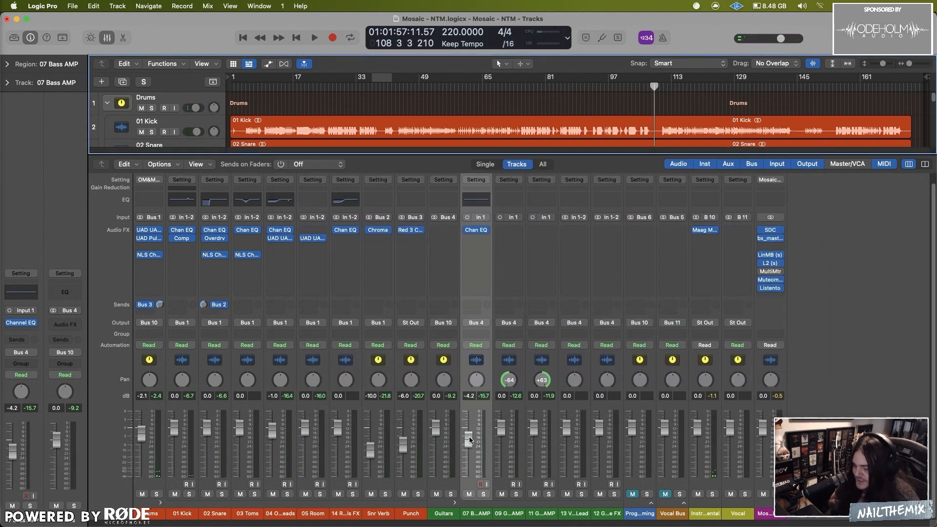
- Insert the Waves L2 (m) limiter after the Channel EQ on 07 Bass AMP and move its window clear of the channel
left_click(478, 242)
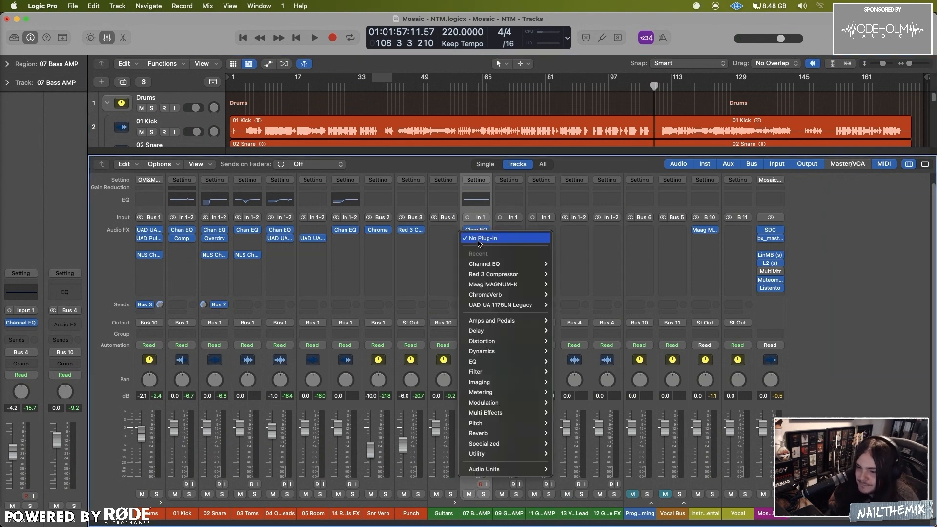
mouse_move(522, 469)
mouse_move(586, 516)
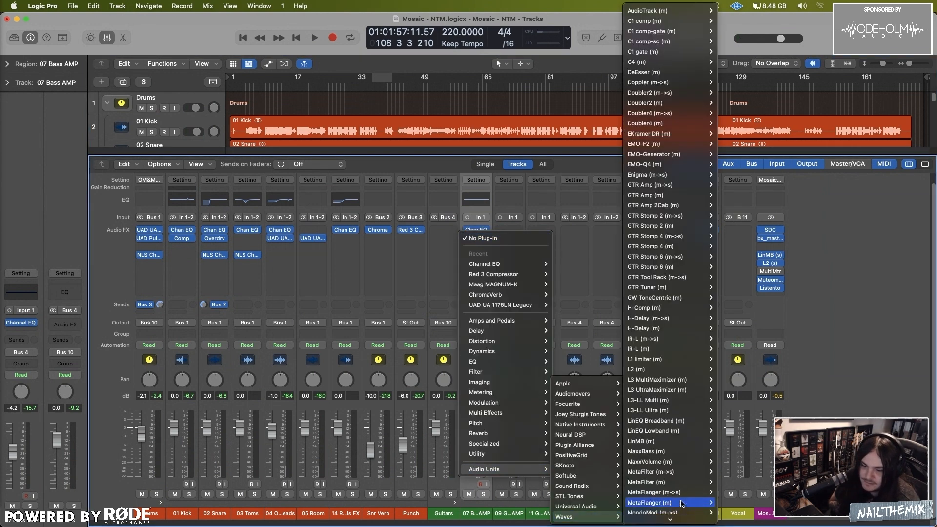
mouse_move(689, 370)
left_click(727, 371)
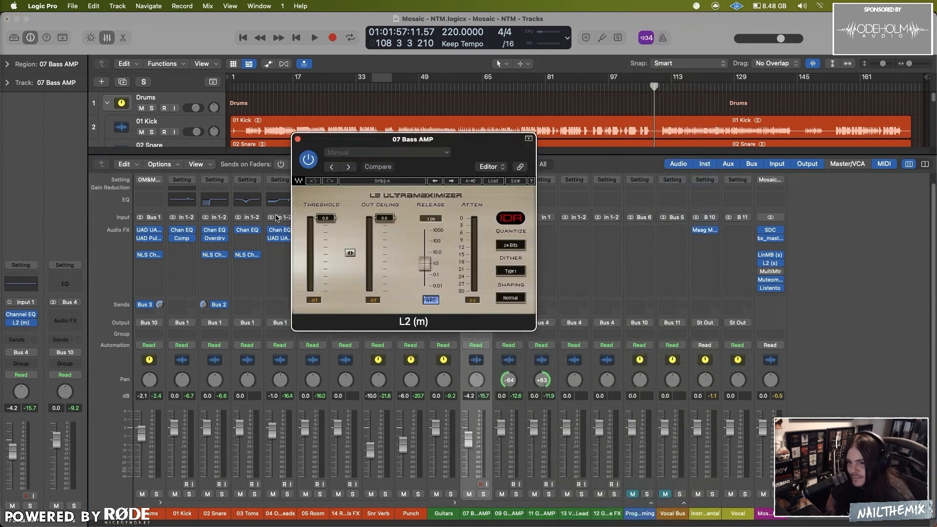
left_click_drag(429, 142, 586, 151)
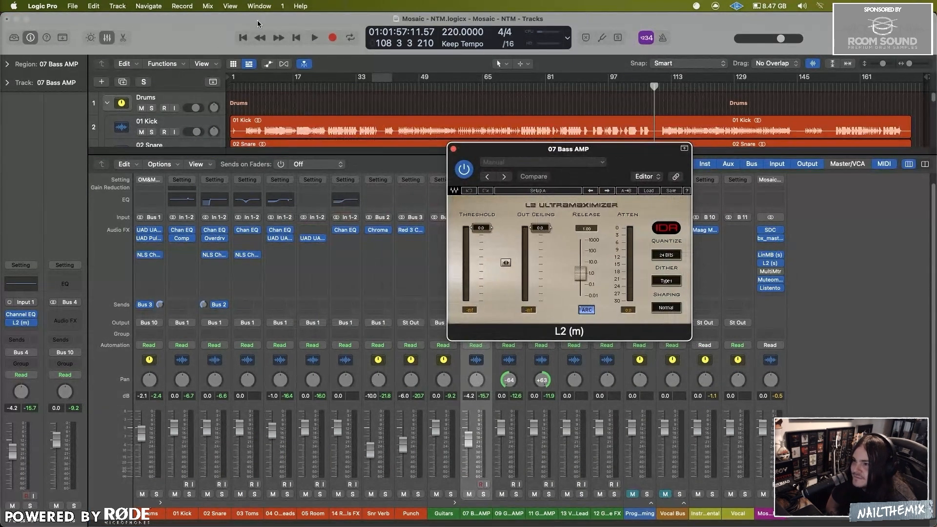
left_click_drag(525, 158, 642, 271)
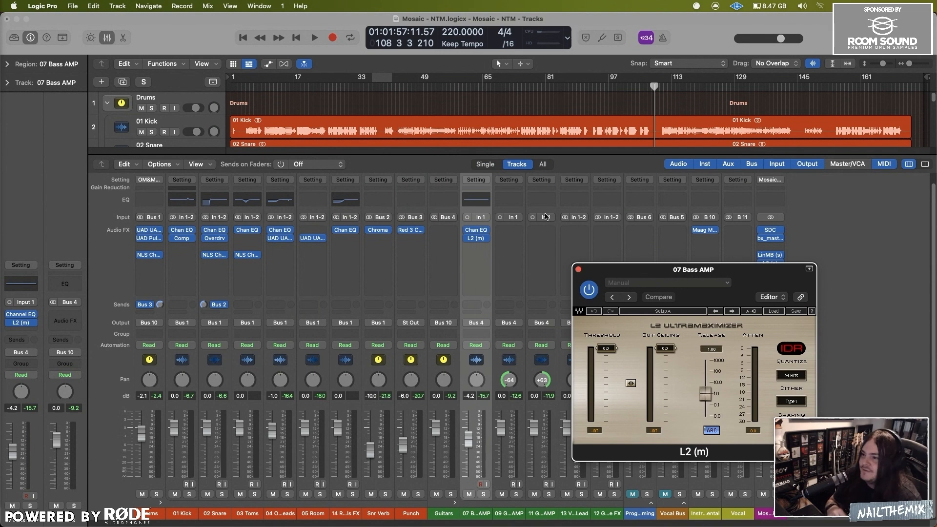
- Hide the mixer and examine the 07 Bass AMP waveform at a larger track height, ending with compact tracks
scroll(270, 96, "down", 3)
left_click(118, 42)
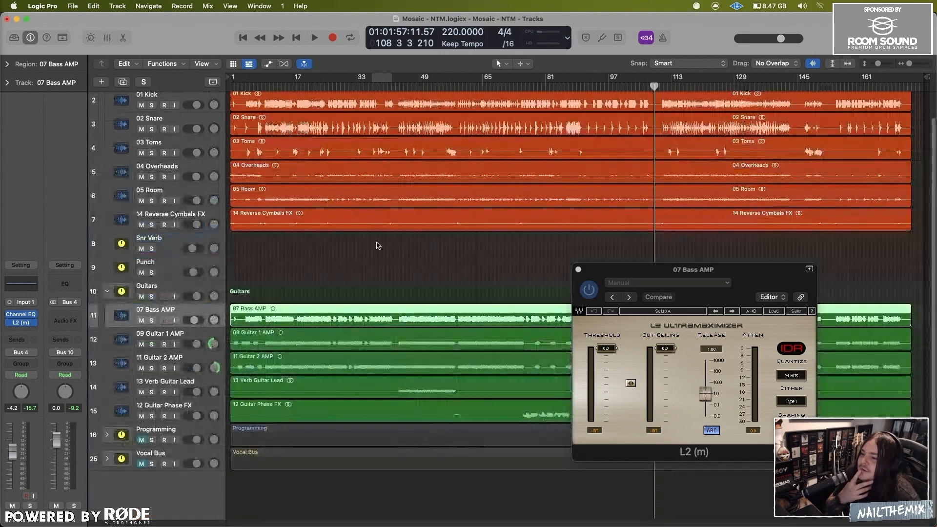
key("super+Right")
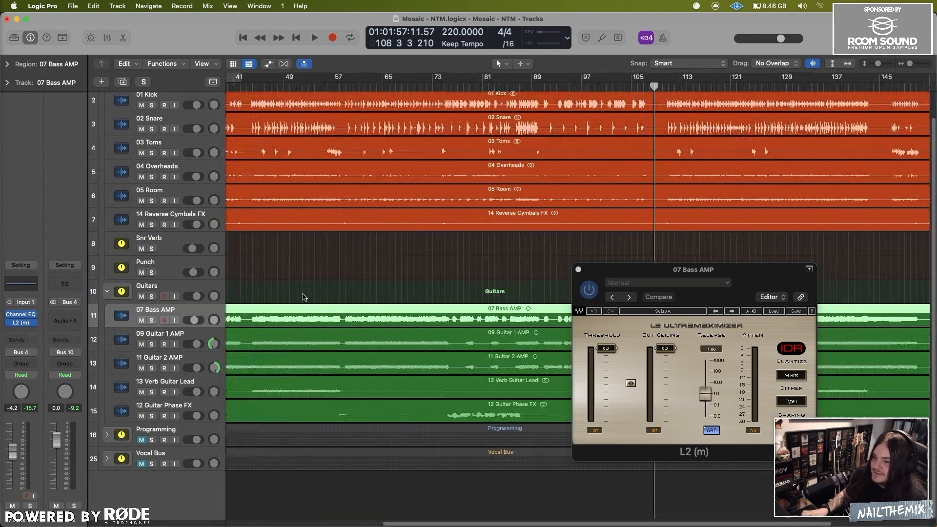
left_click_drag(877, 66, 882, 66)
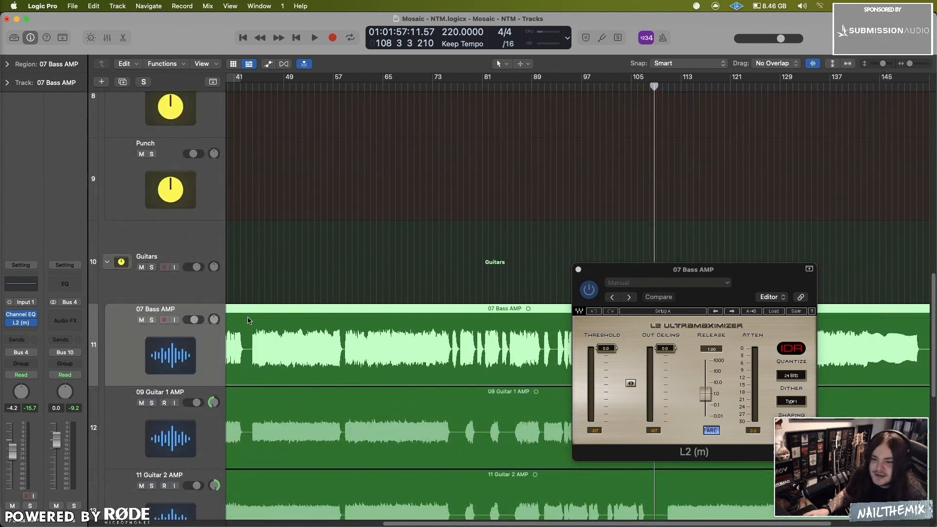
key("super+Left")
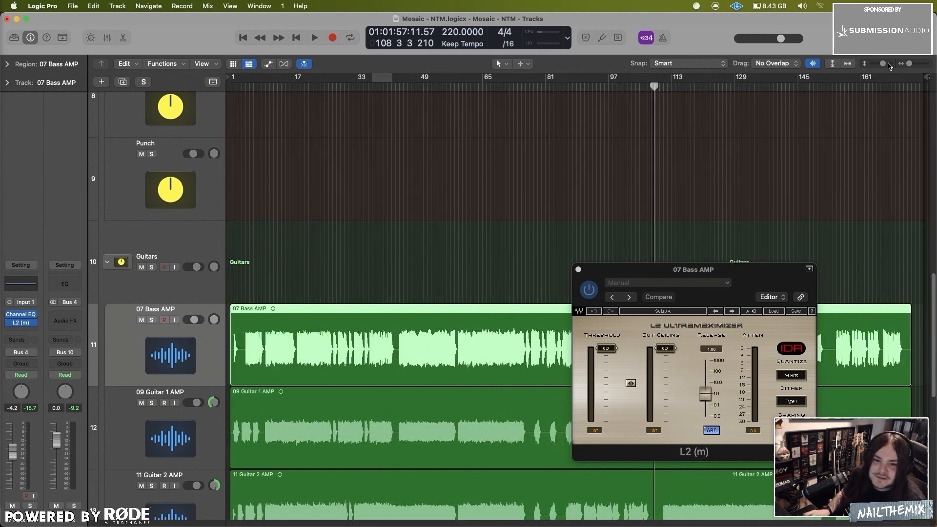
left_click_drag(883, 65, 878, 66)
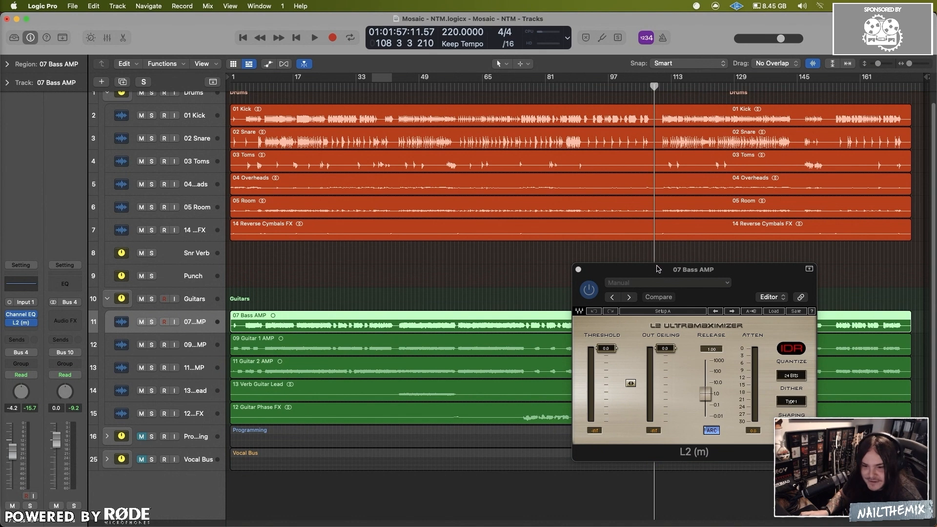
- Move the L2 window clear of the regions, start playback, and gradually lower the threshold to -12.1 and the out ceiling to -8.8
left_click_drag(658, 268, 544, 336)
key("space")
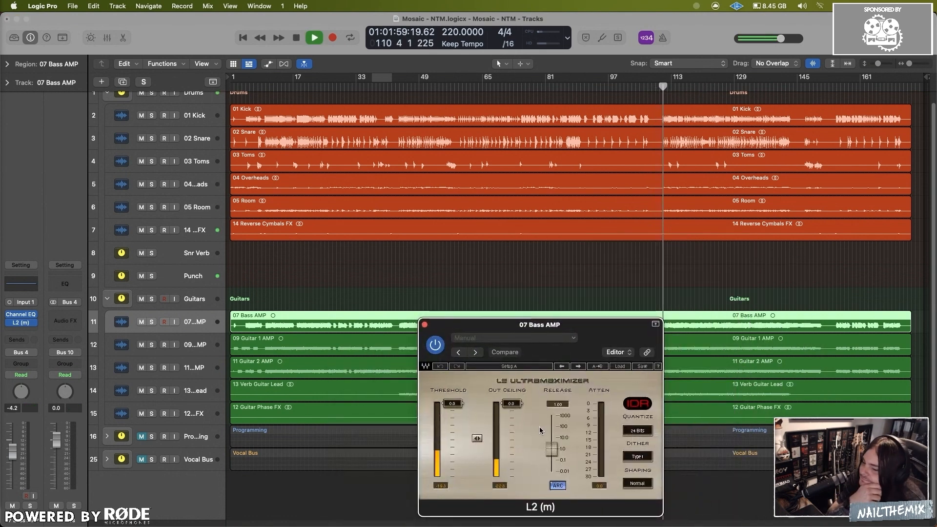
left_click_drag(452, 404, 452, 411)
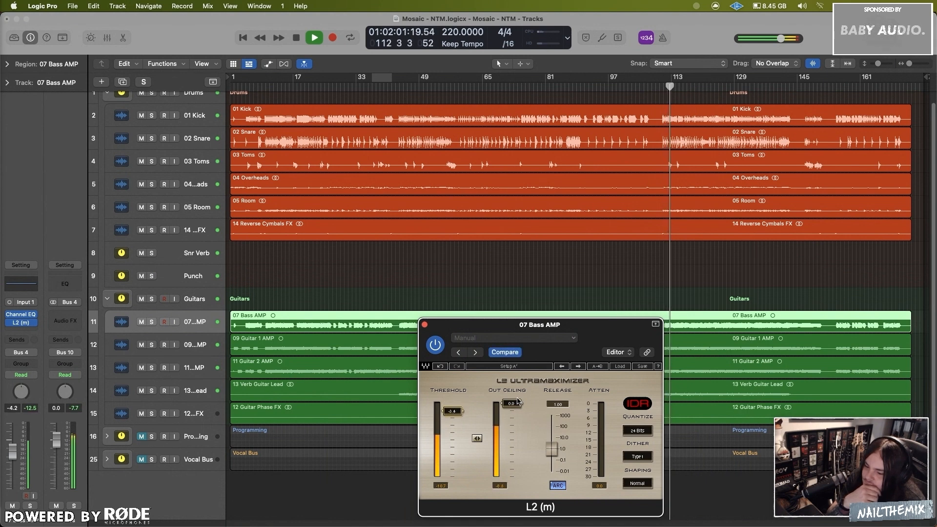
left_click_drag(511, 403, 511, 415)
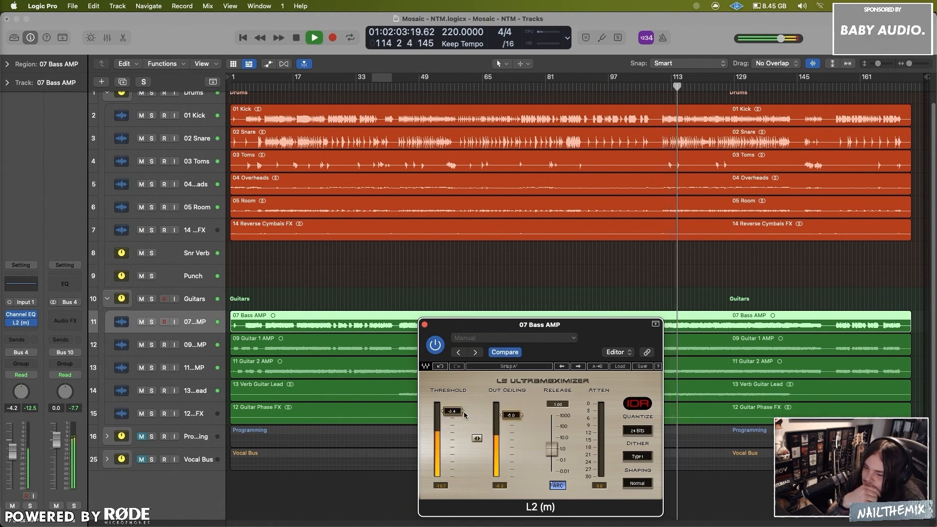
left_click_drag(451, 412, 452, 419)
left_click_drag(511, 415, 511, 418)
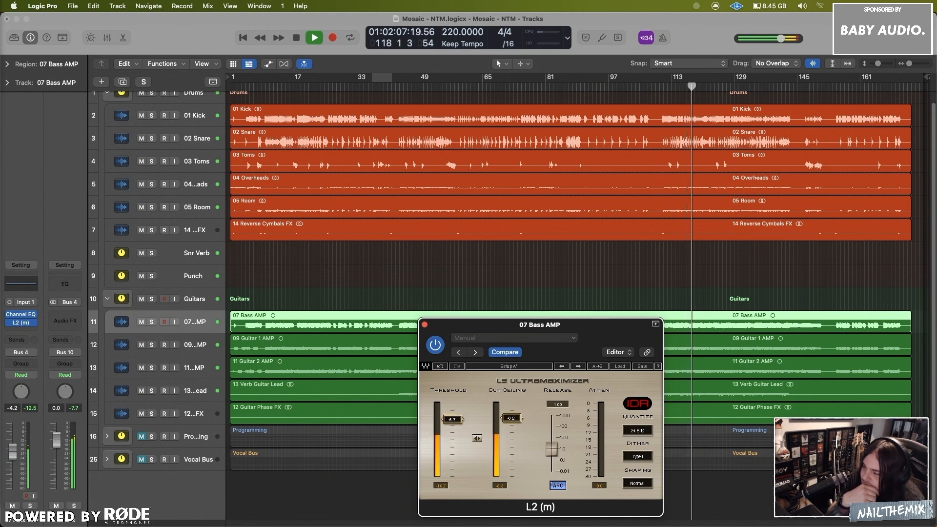
left_click_drag(450, 423, 452, 432)
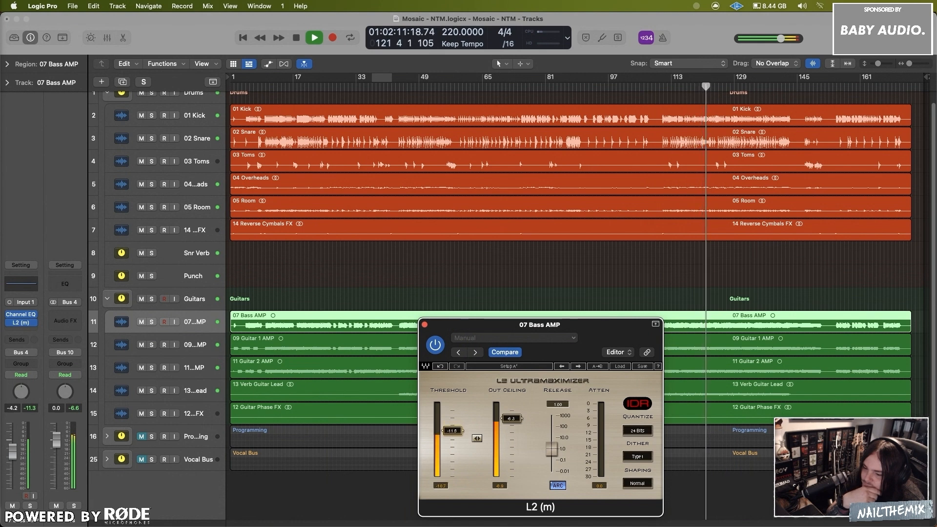
left_click_drag(511, 419, 511, 423)
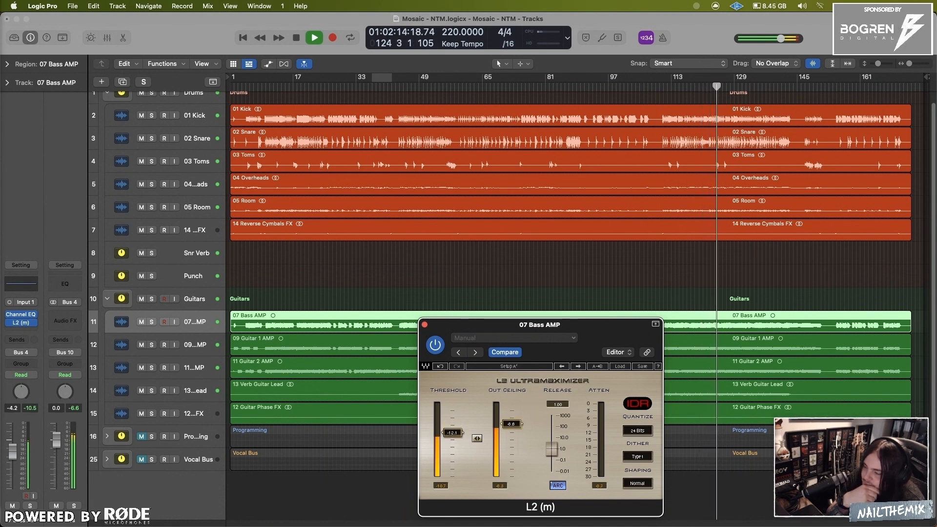
- Close the L2, show the mixer and lower the 07 Bass AMP fader to -6.4 dB during playback
left_click(425, 325)
left_click(107, 37)
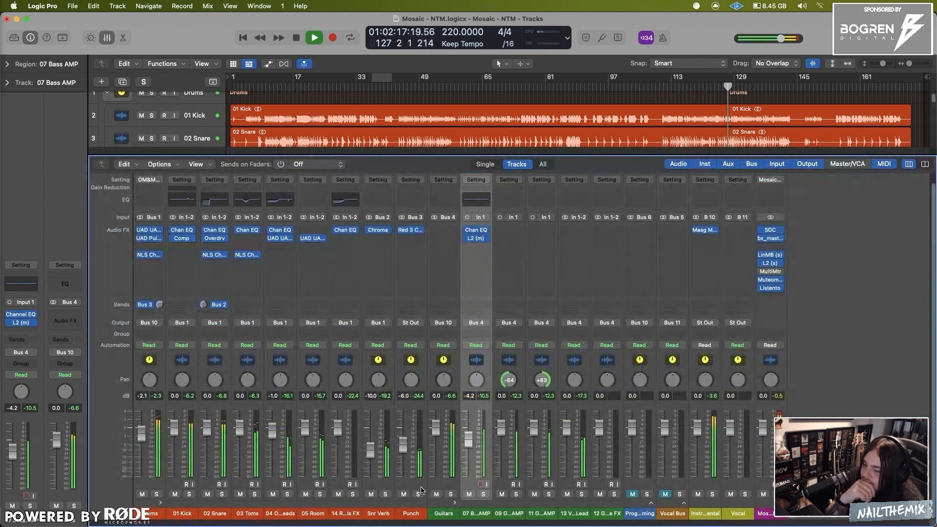
left_click_drag(471, 448, 469, 452)
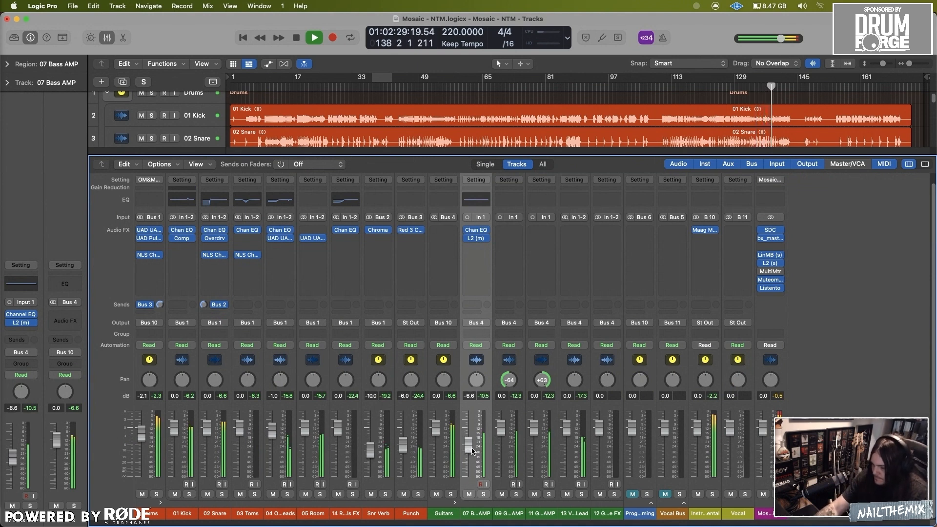
left_click_drag(470, 451, 470, 450)
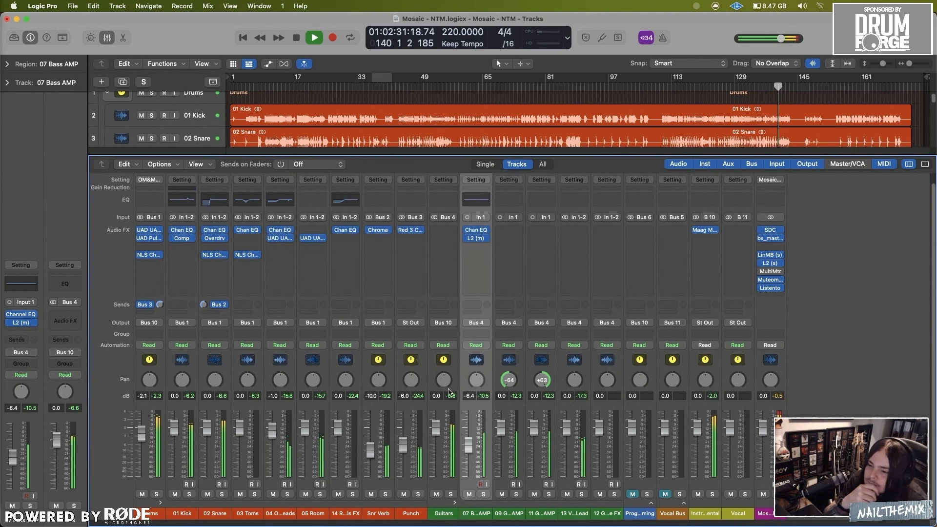
- Reopen the L2 on 07 Bass AMP, set both dither and shaping to None, stop playback and close the plug-in
left_click(476, 238)
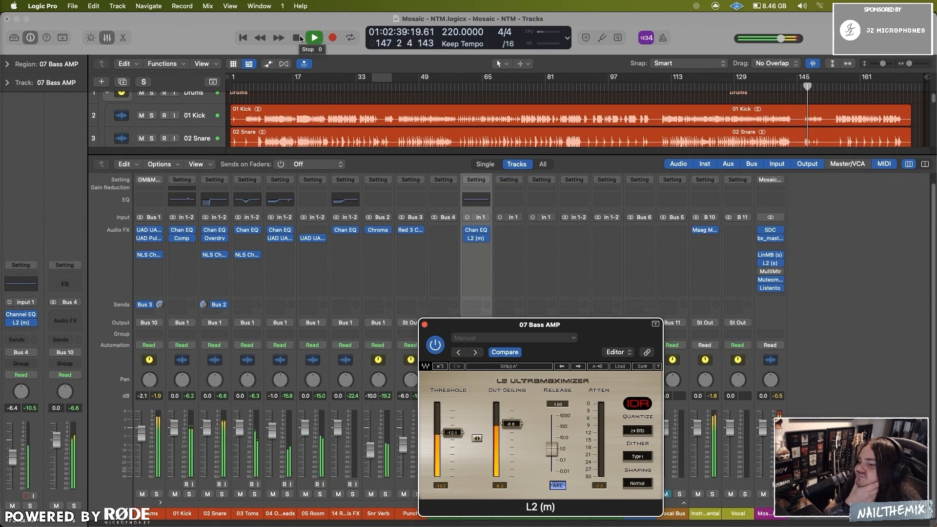
left_click(637, 457)
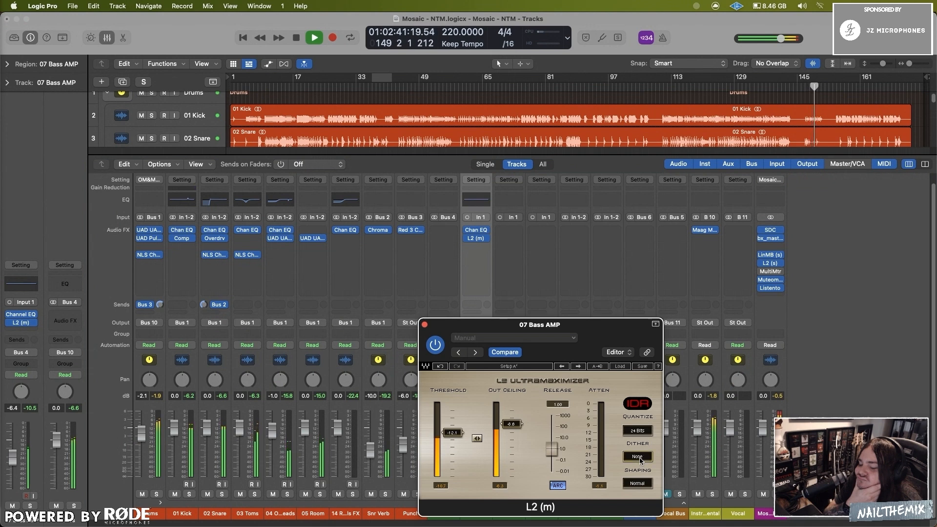
left_click(637, 484)
left_click(637, 484)
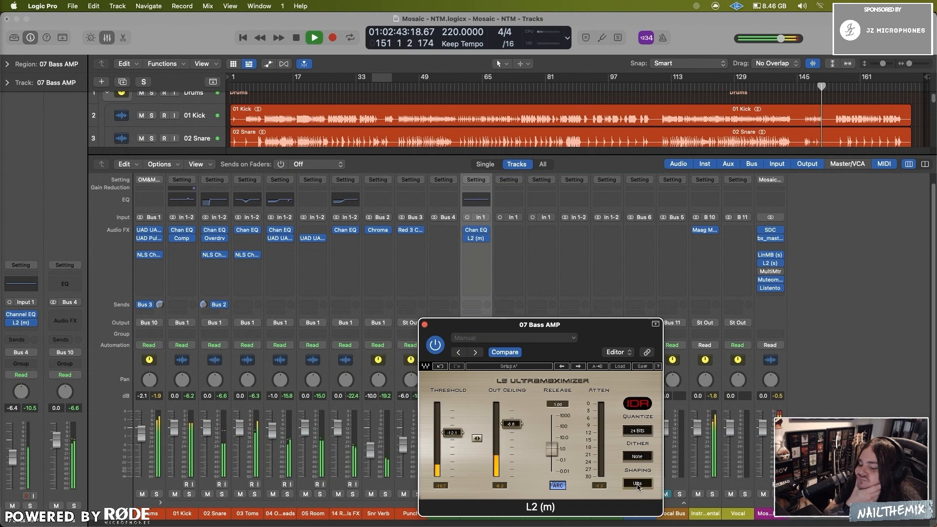
key("space")
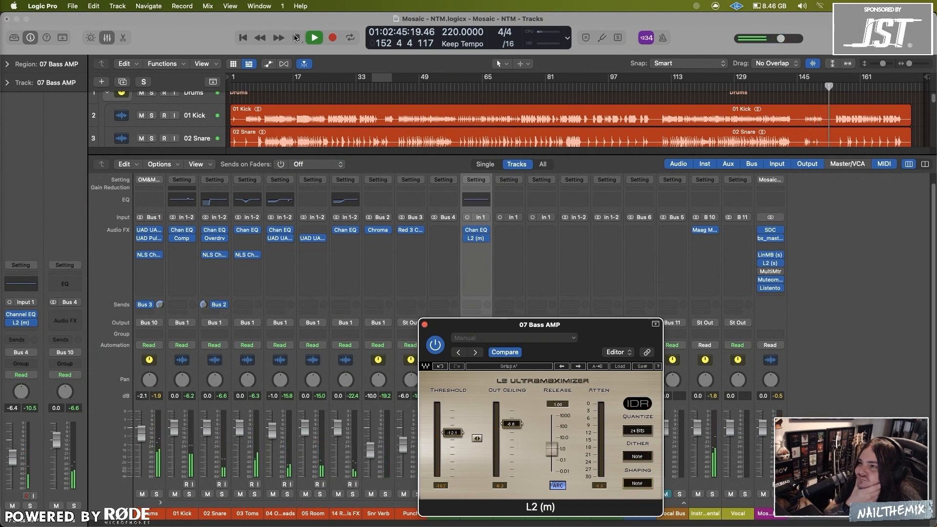
left_click(425, 324)
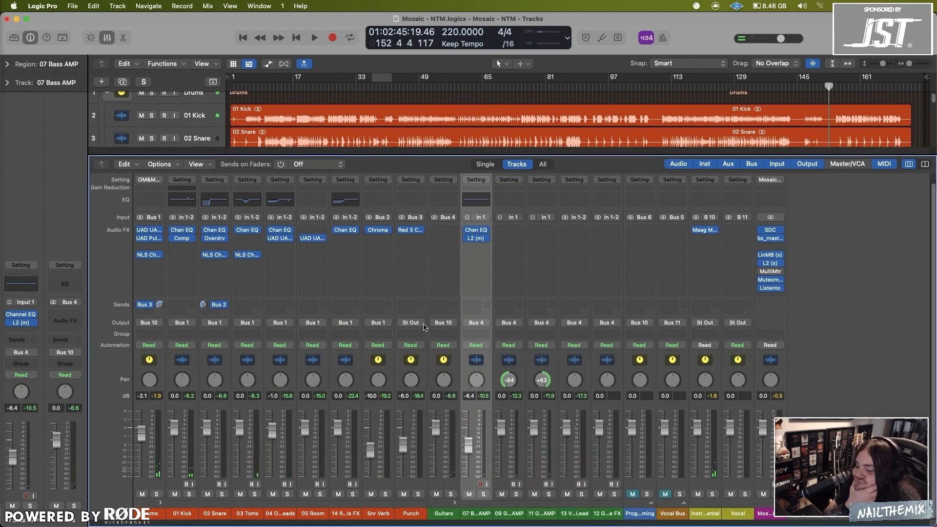